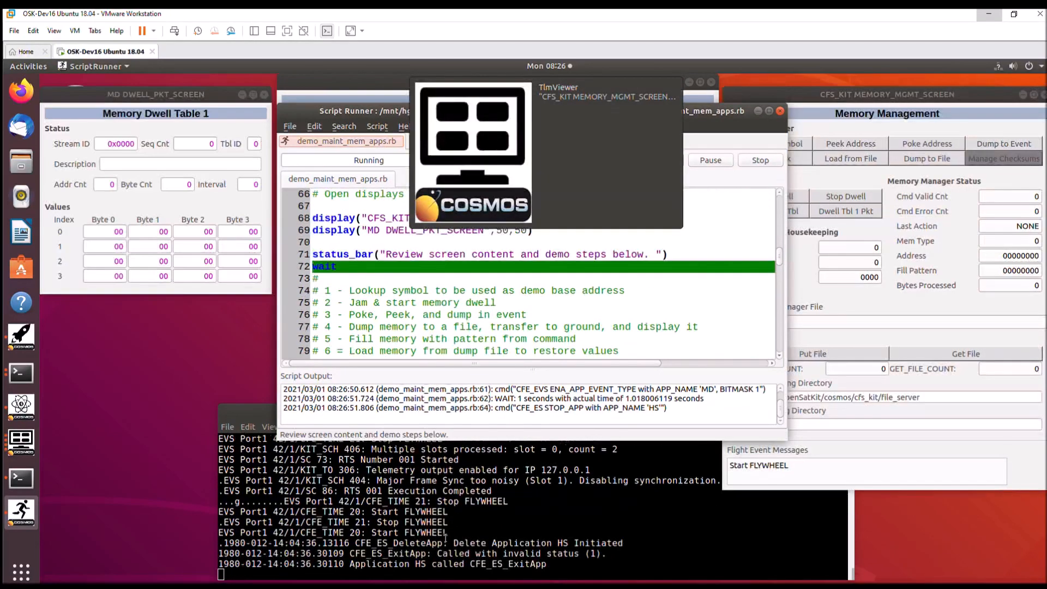
Bring the core Flight System terminal, the script, the Memory Dwell Table and the Memory Management screen forward in turn for review.
click(655, 548)
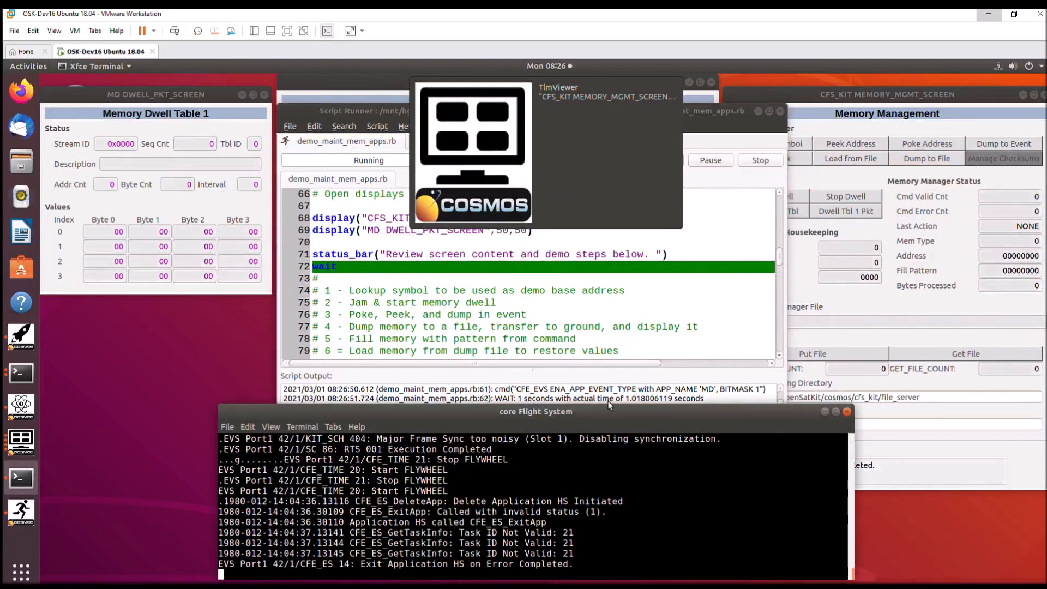
drag(608, 402, 612, 401)
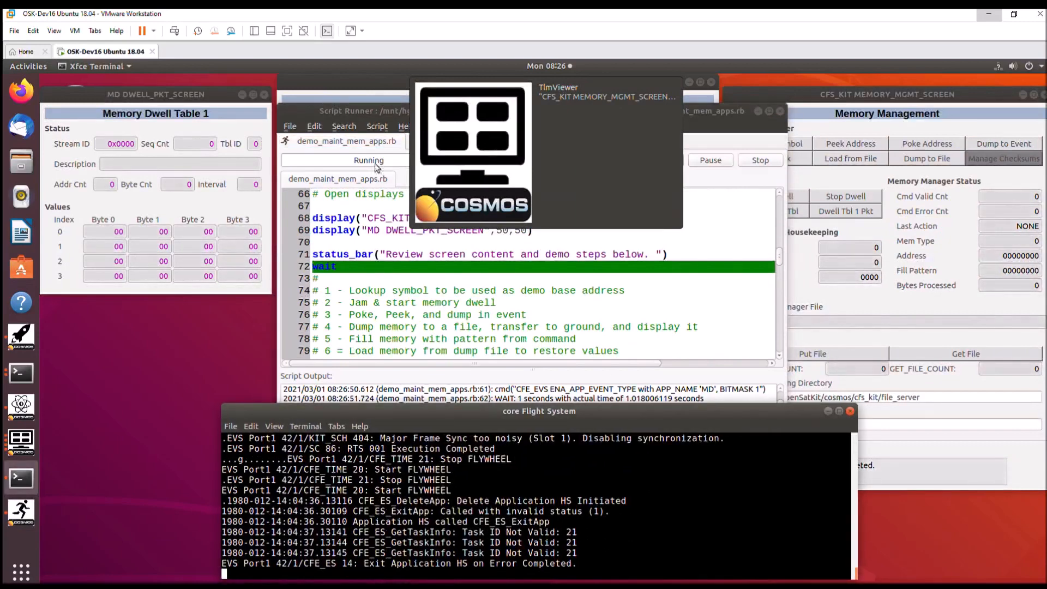
click(313, 106)
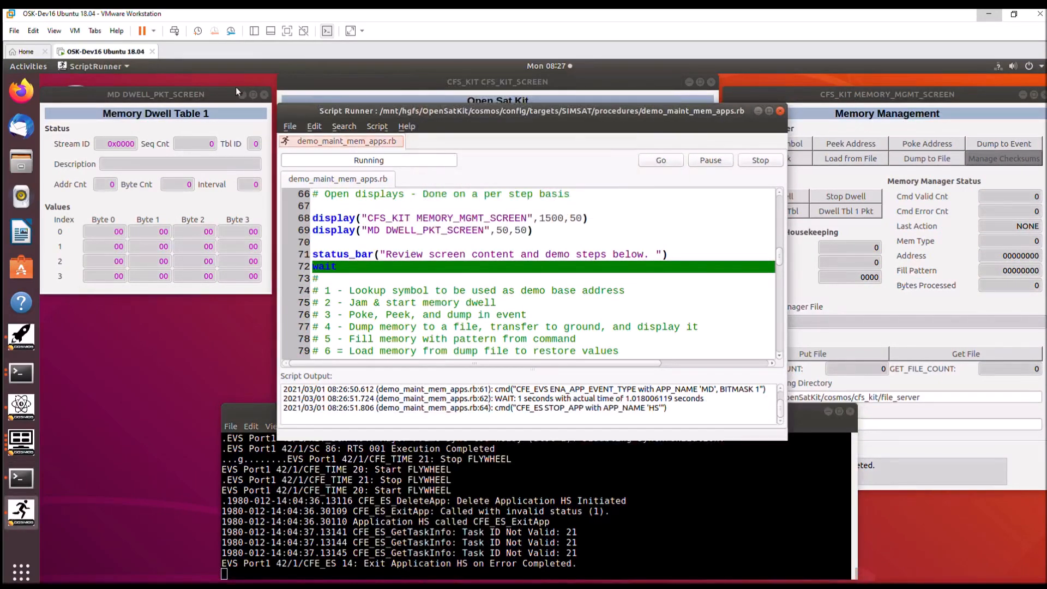
click(199, 94)
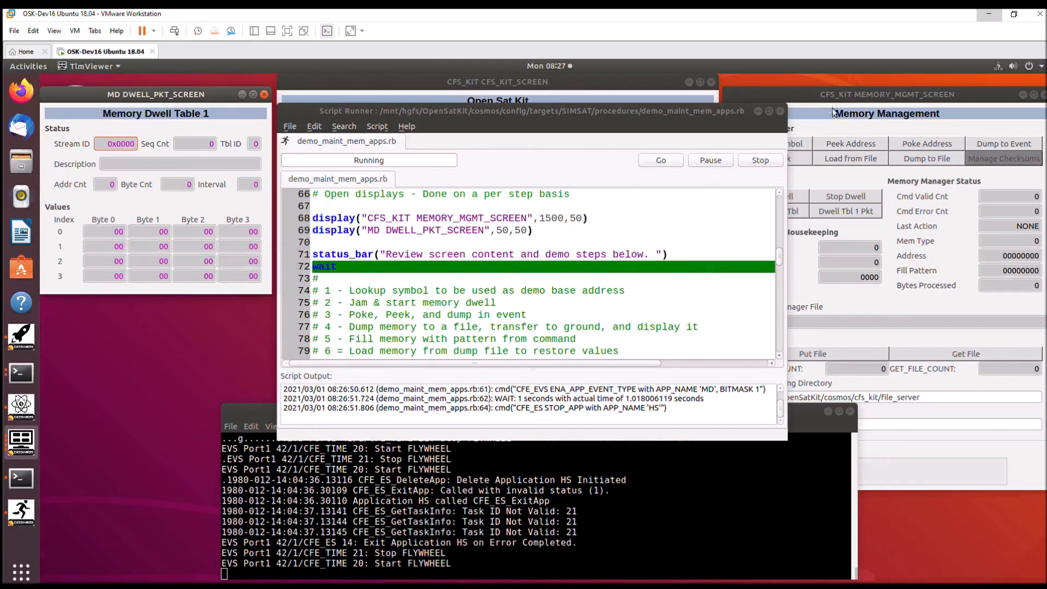
click(856, 117)
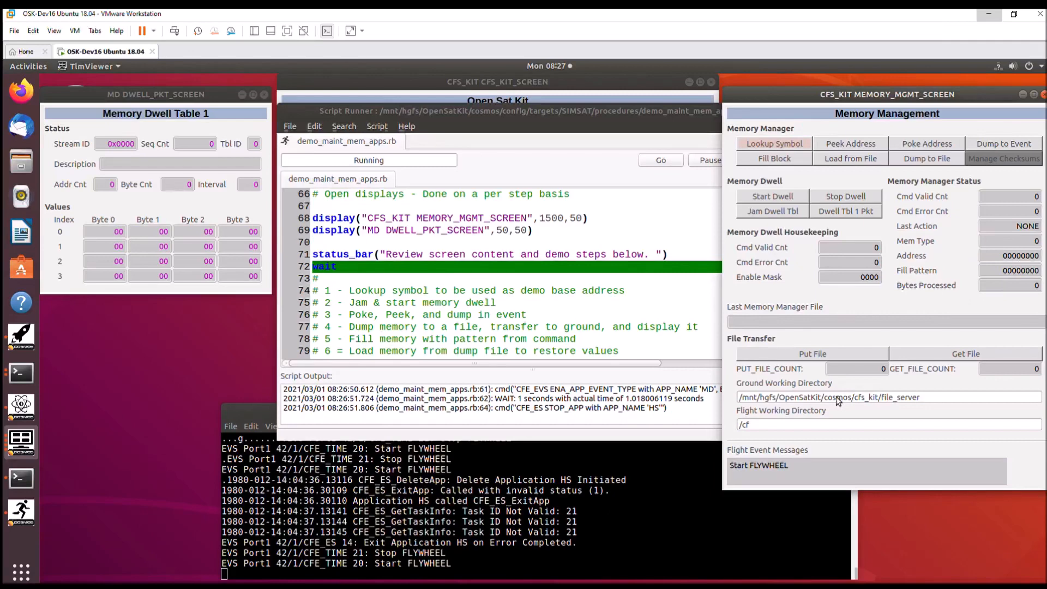
Examine the demo script's setup section and global variables, including the data patterns, MM_AppData symbol, word offsets and dump file paths.
click(594, 175)
scroll(550, 266, up, 2)
scroll(549, 265, up, 6)
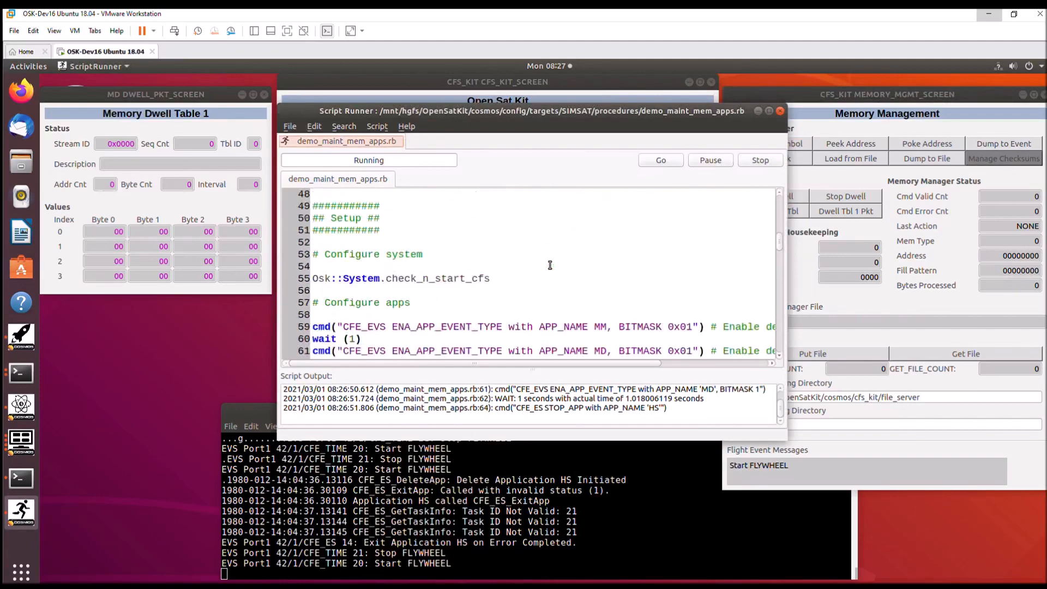
scroll(549, 265, up, 3)
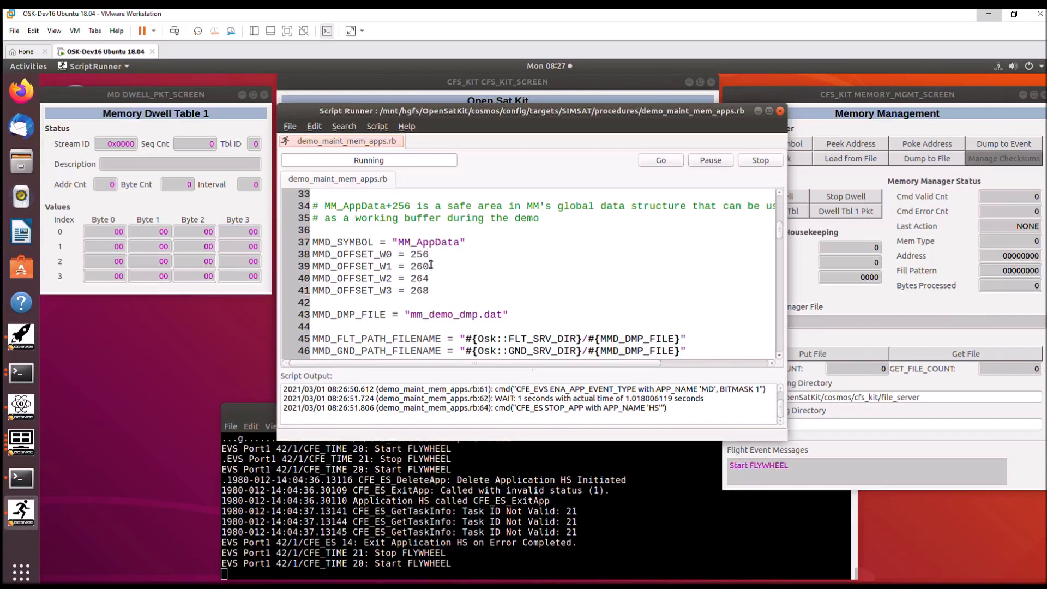
scroll(429, 276, down, 2)
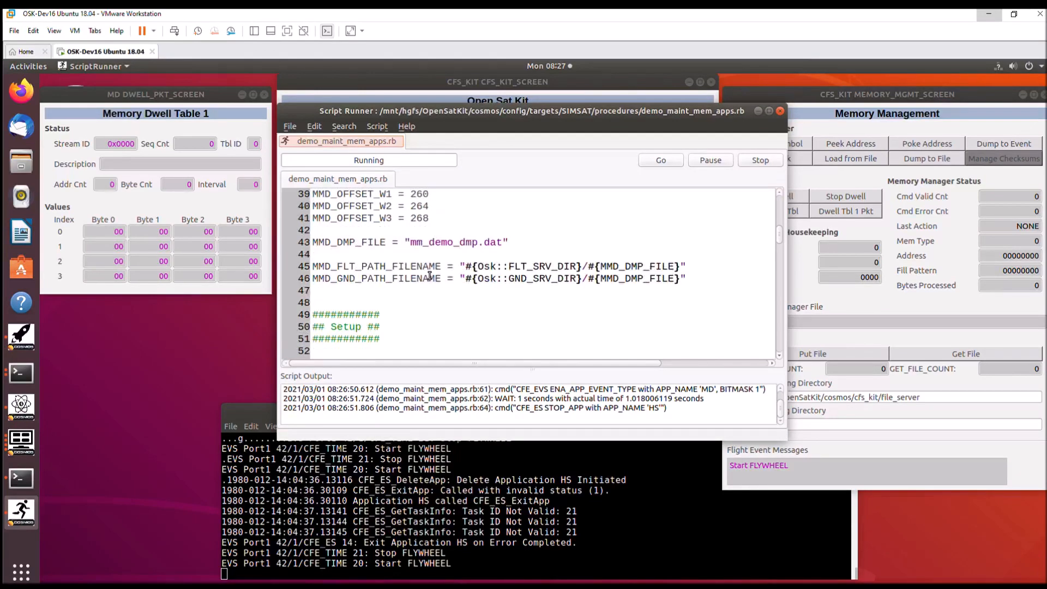
scroll(429, 276, up, 5)
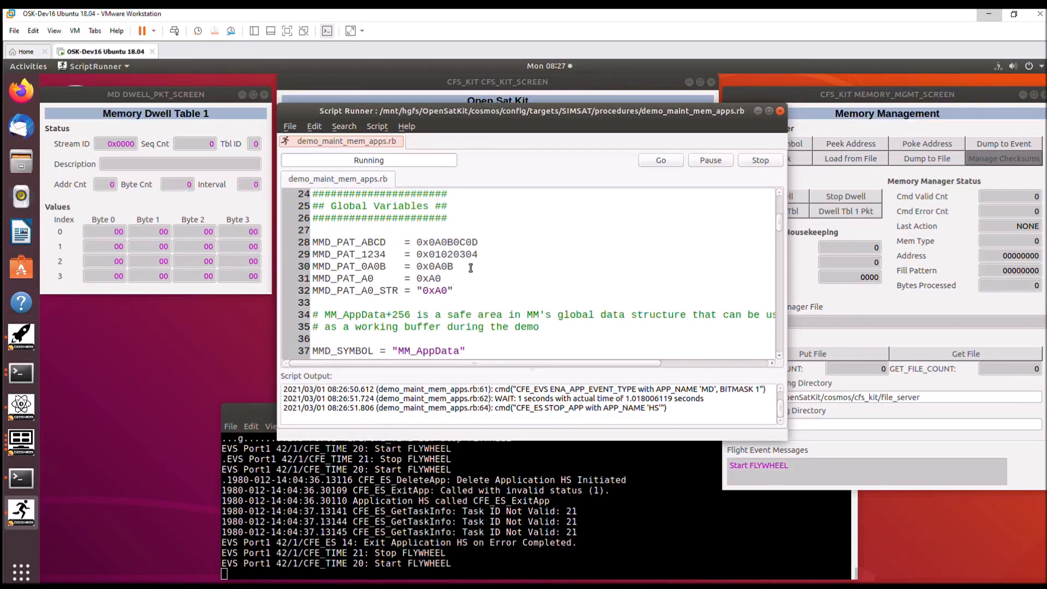
scroll(470, 267, down, 6)
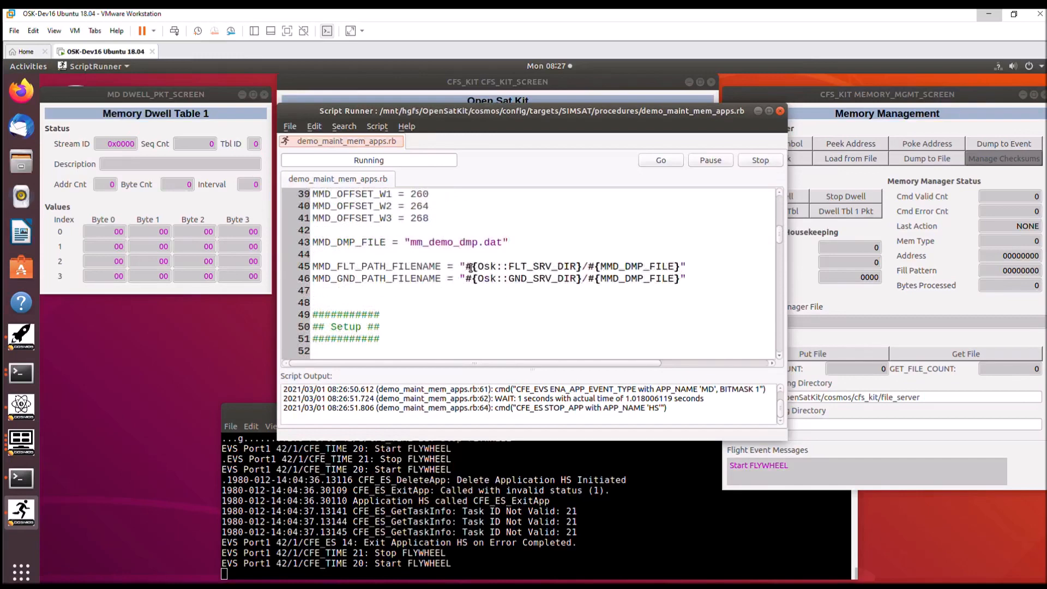
Continue the script through the MM_AppData symbol lookup and the jamming of entries 1 to 4 in Dwell Table 1.
click(661, 154)
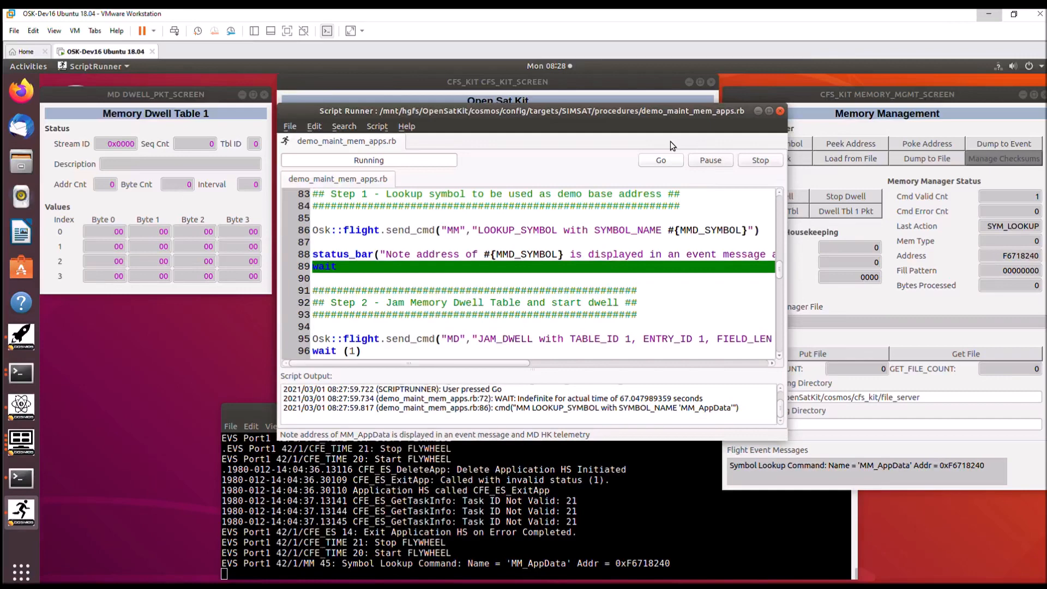
click(666, 157)
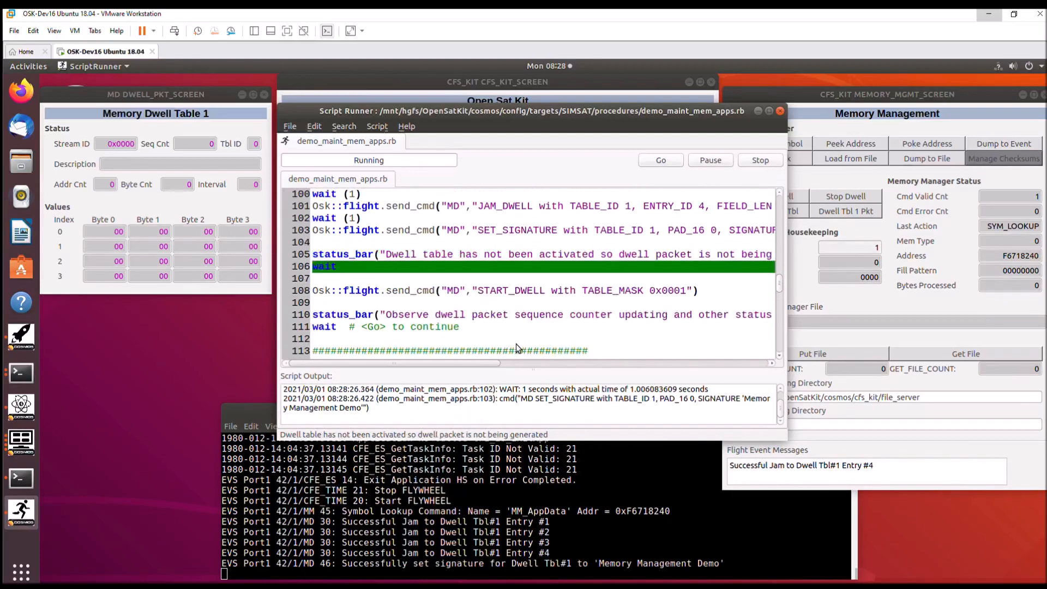
Review the JAM_DWELL commands, continue the script to start dwell with table mask 0x0001, and bring the flight terminal forward.
scroll(516, 344, right, 5)
scroll(551, 309, up, 2)
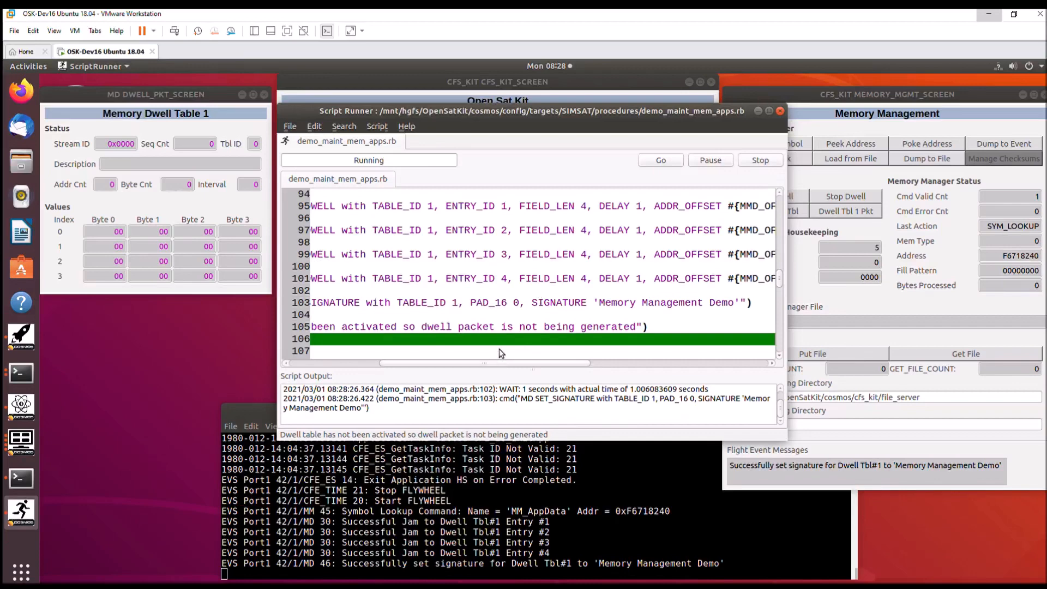
drag(499, 362, 359, 362)
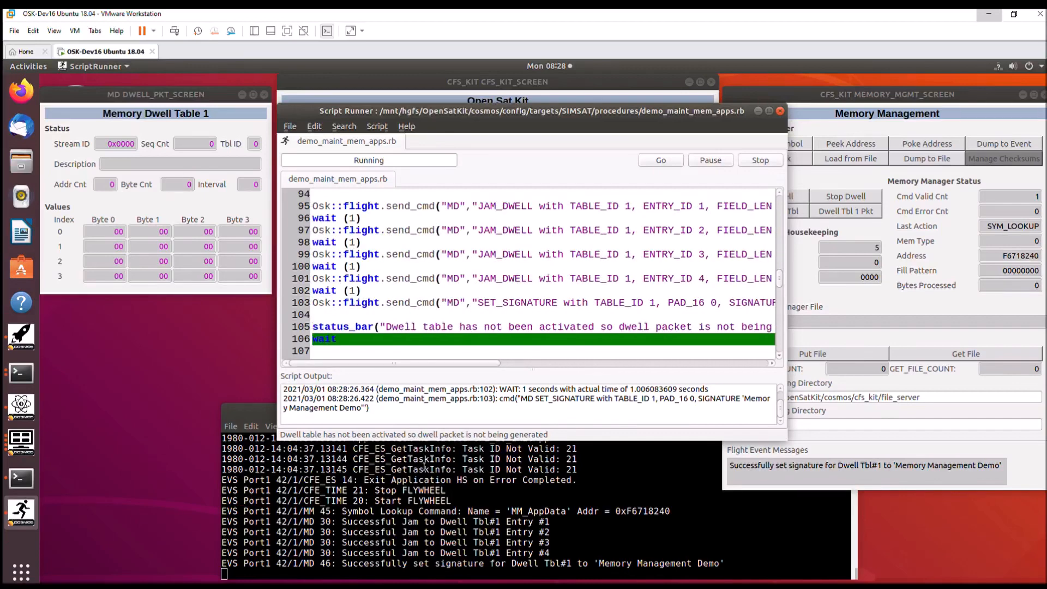
scroll(470, 242, down, 1)
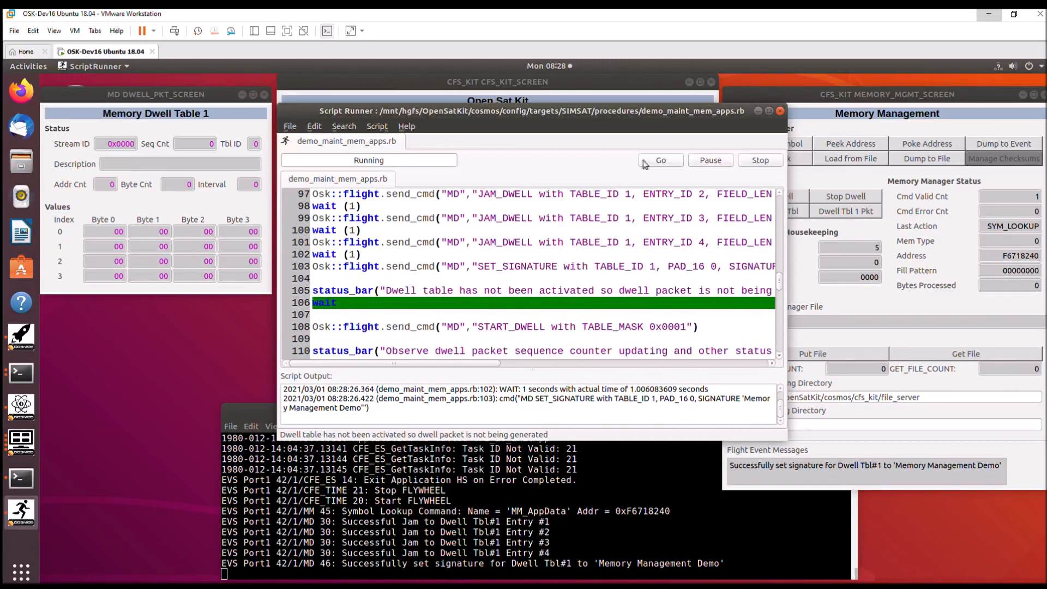
click(660, 160)
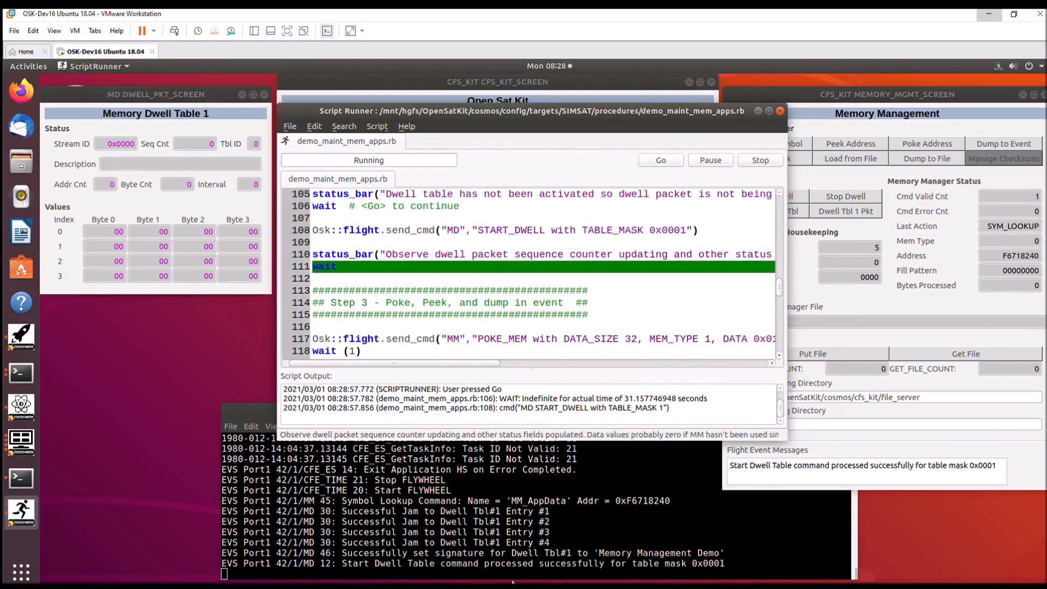
click(645, 492)
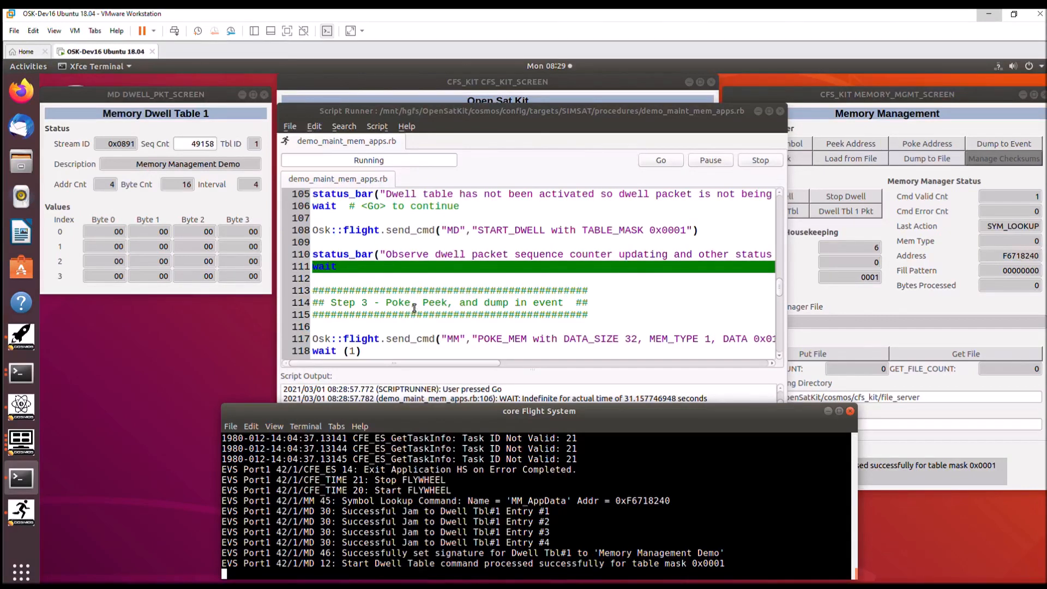
Continue the script to poke four 32-bit values into MM_AppData memory and peek at it with 8, 16 and 32-bit data sizes.
click(660, 160)
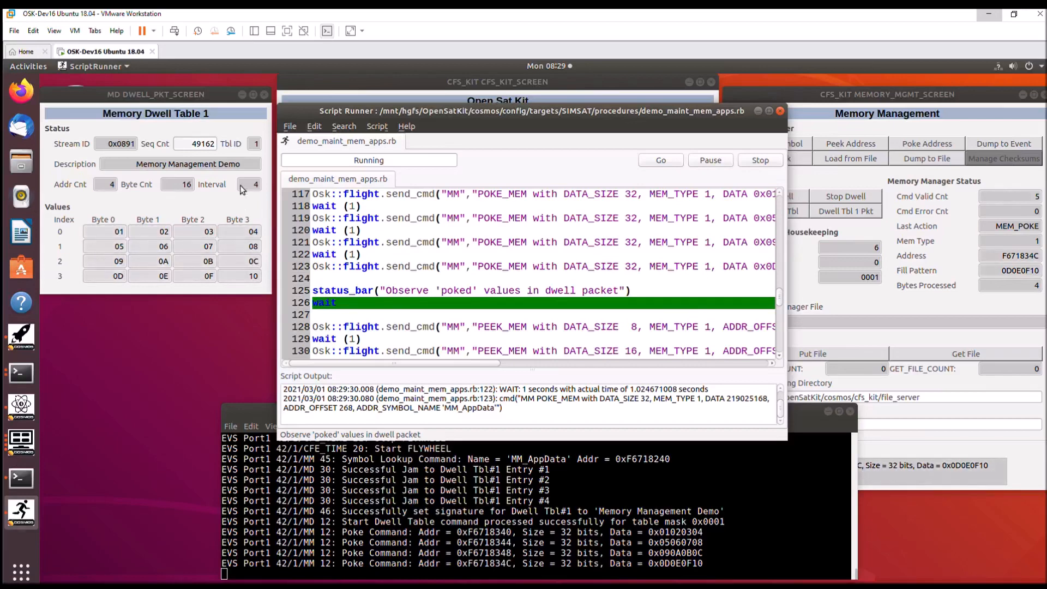
scroll(361, 285, down, 1)
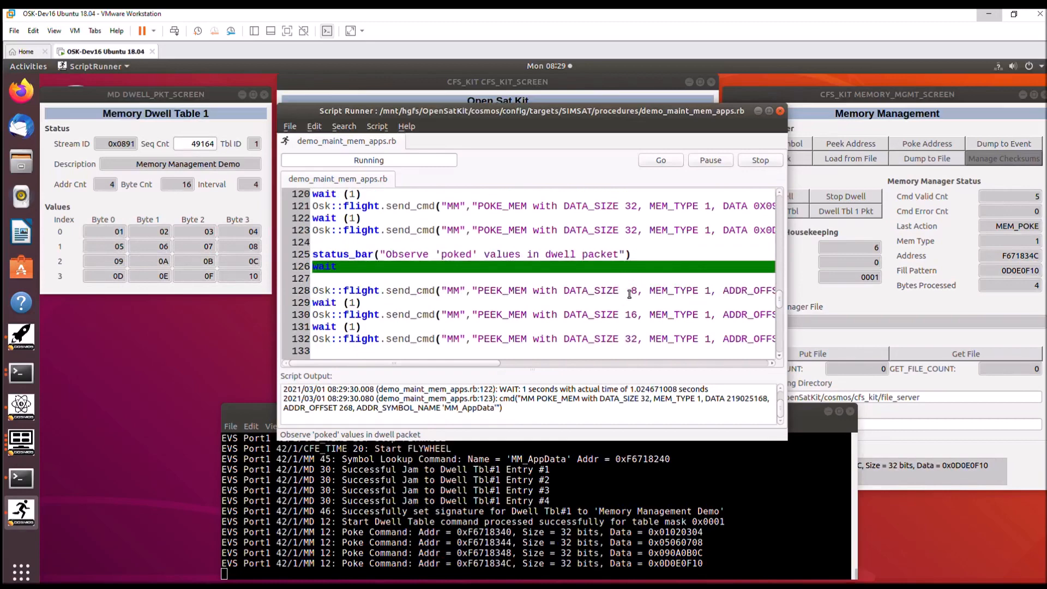
scroll(491, 347, right, 7)
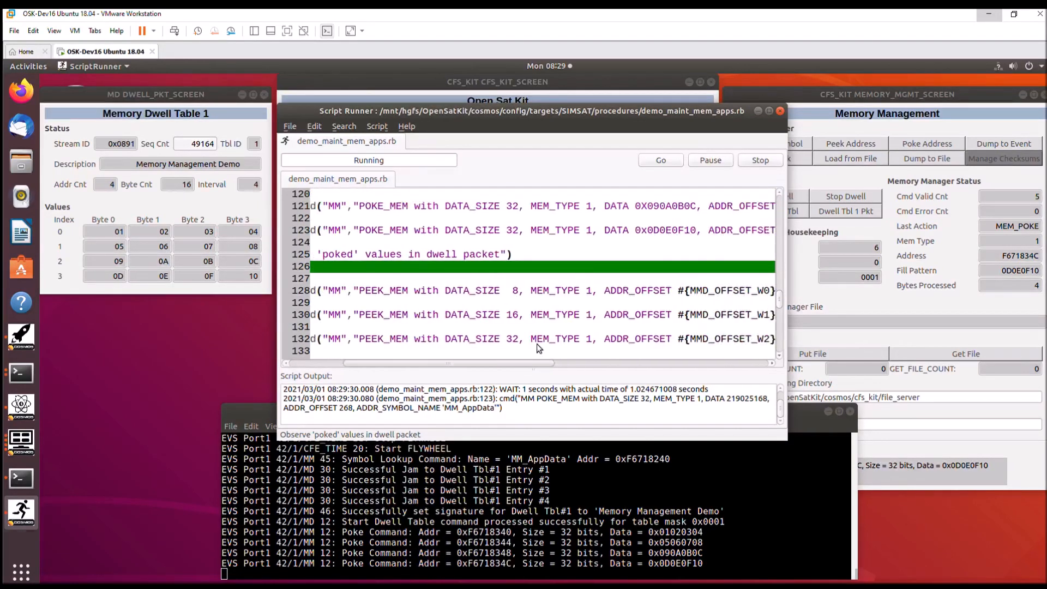
scroll(554, 347, right, 1)
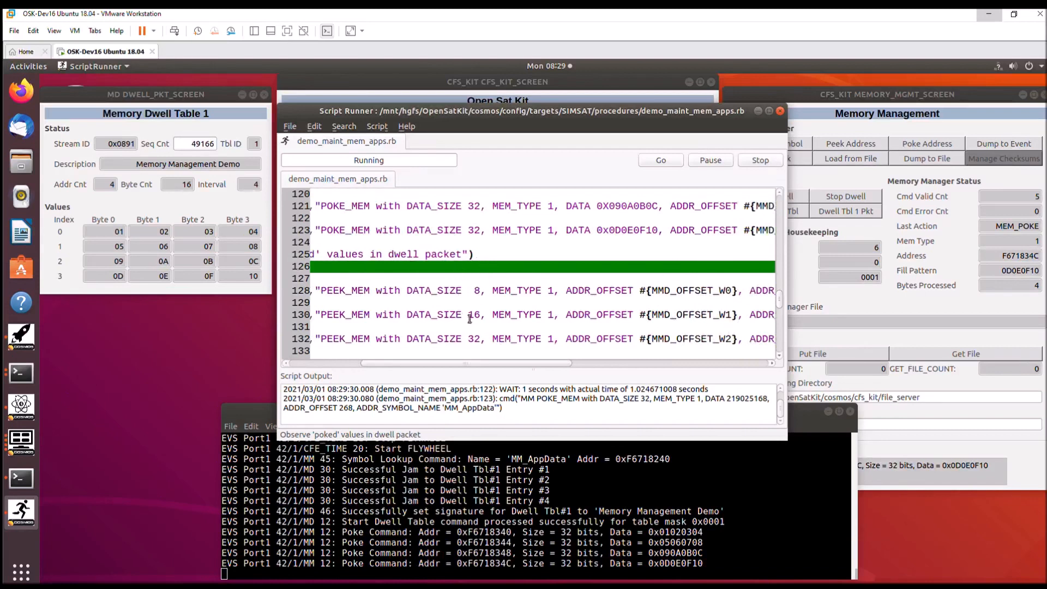
click(658, 159)
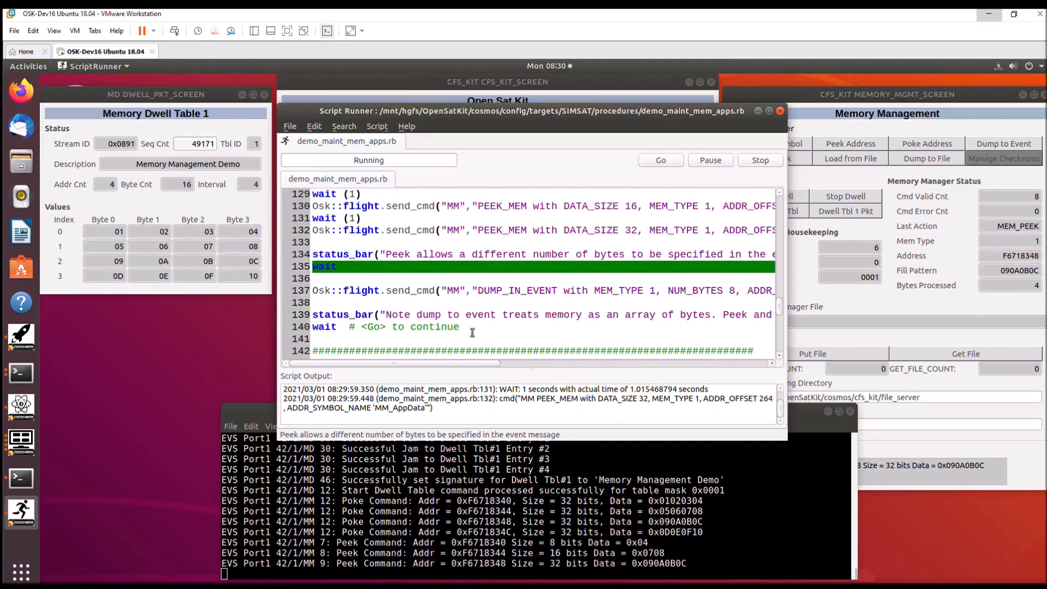
Continue the script to dump 8 bytes of MM_AppData memory in an event message.
scroll(487, 351, right, 3)
scroll(488, 351, right, 1)
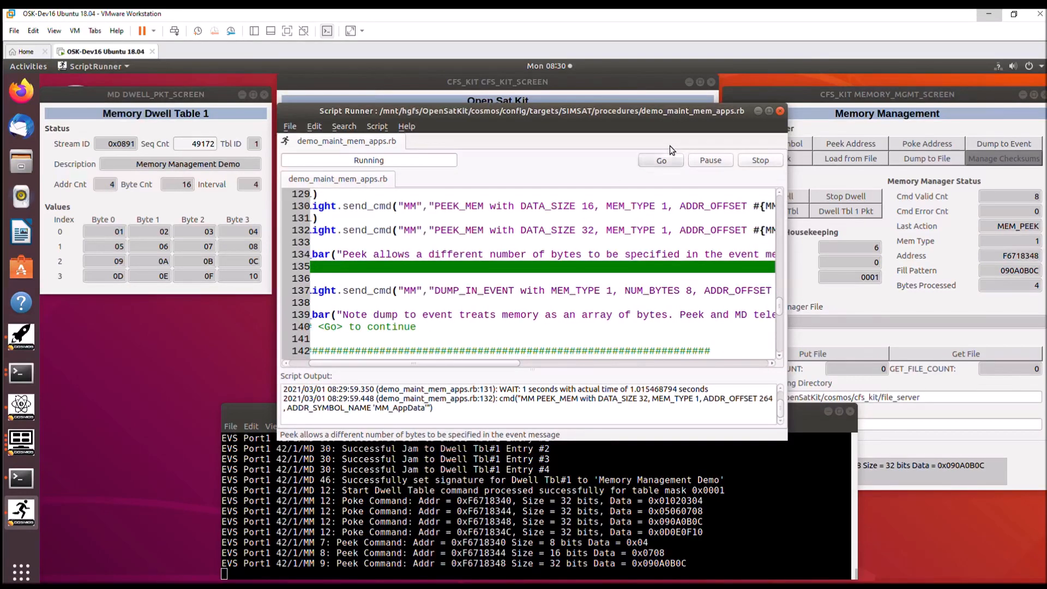
click(661, 160)
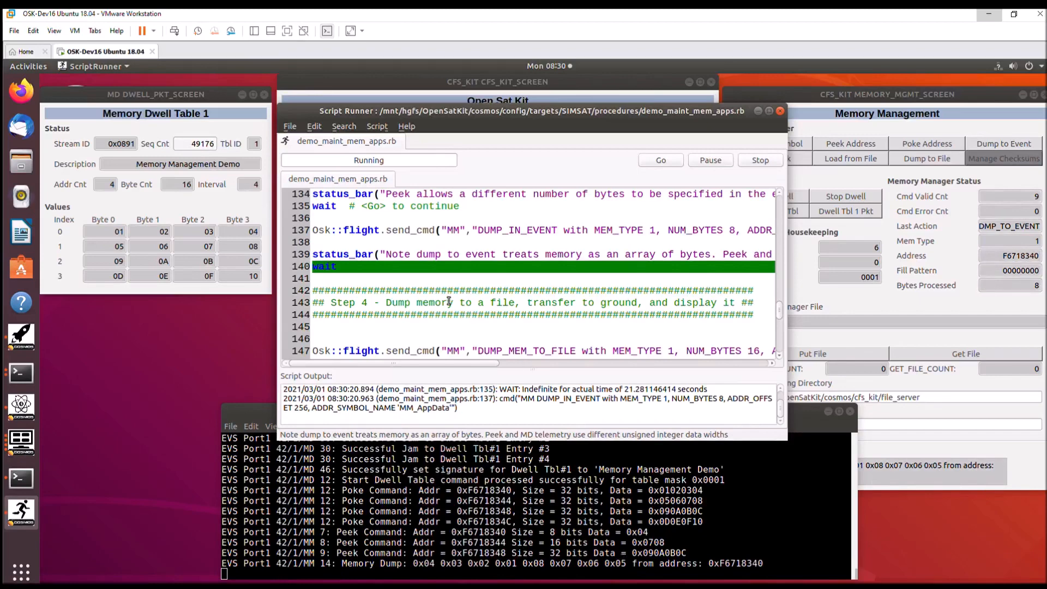
Continue the script to dump 16 bytes to mm_demo_dmp.dat and transfer the file to ground, and launch Table Manager.
click(670, 158)
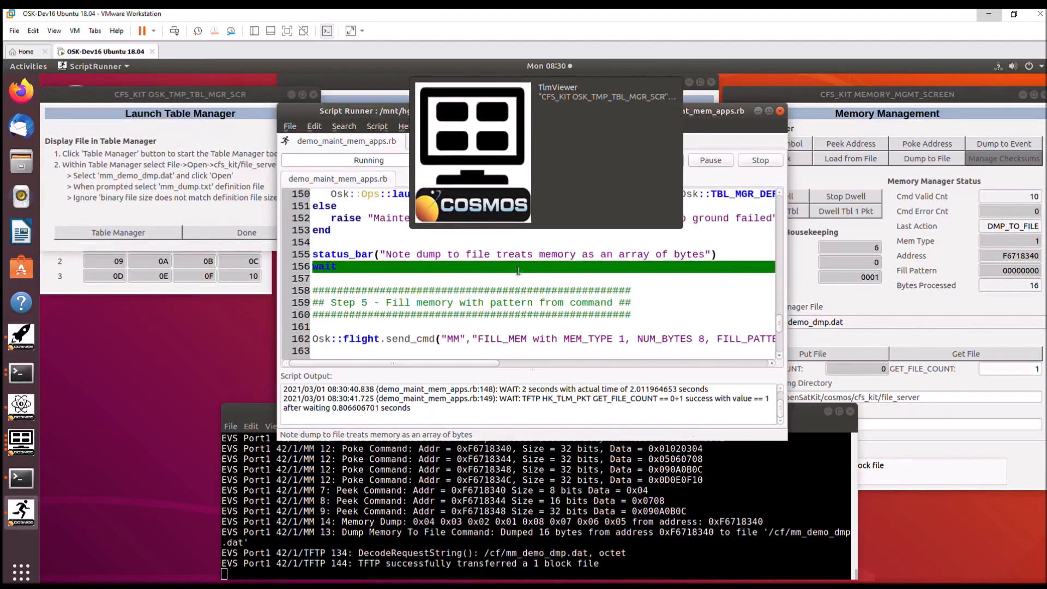
click(215, 187)
click(150, 224)
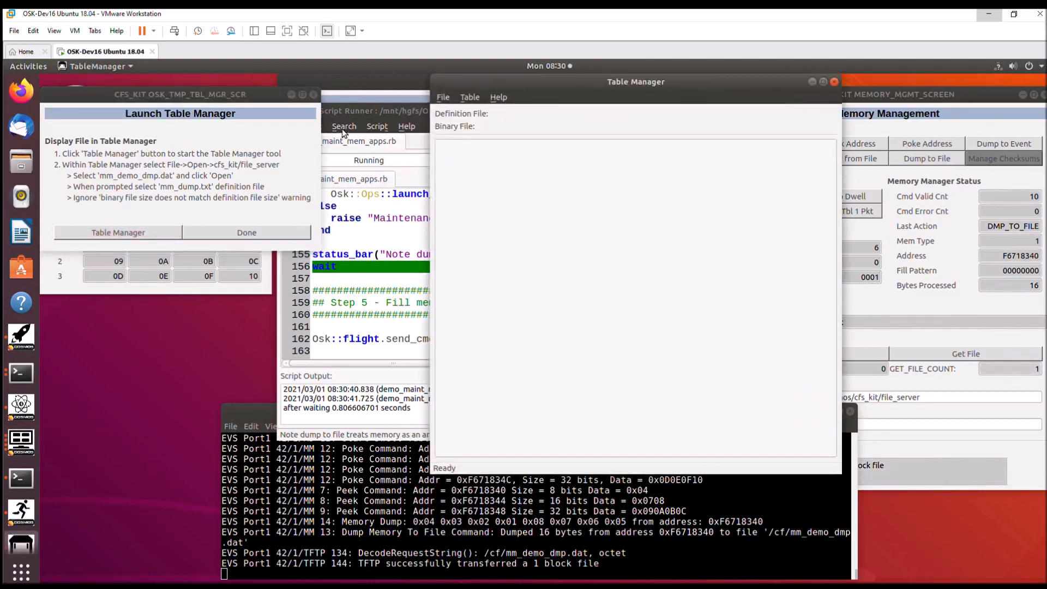
Open mm_demo_dmp.dat from cfs_kit/file_server in Table Manager using the mm_dump.txt definition file.
click(443, 97)
mouse_move(522, 117)
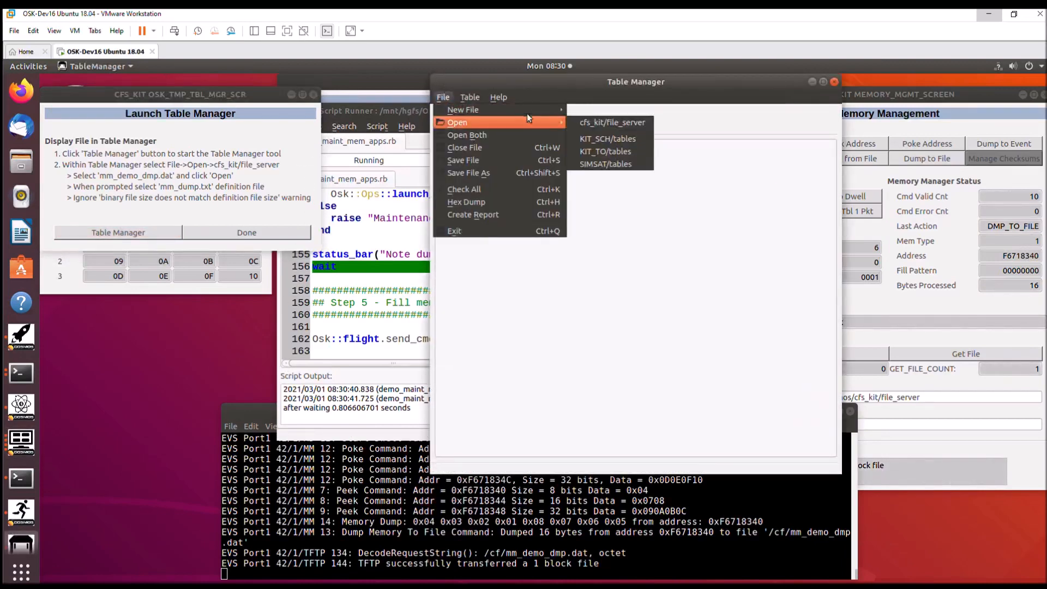
click(610, 122)
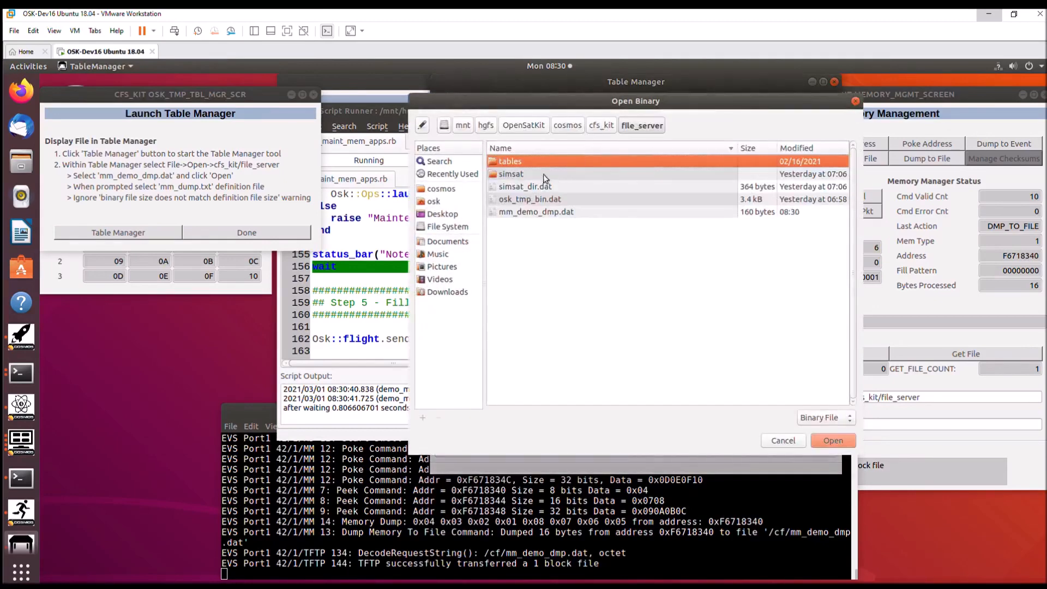
click(540, 211)
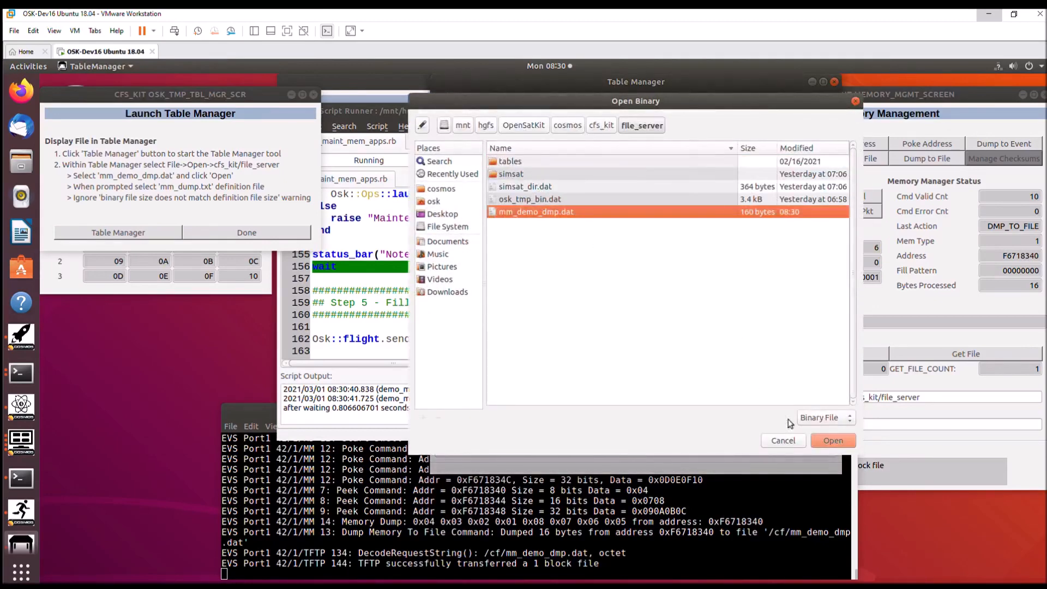
key(Return)
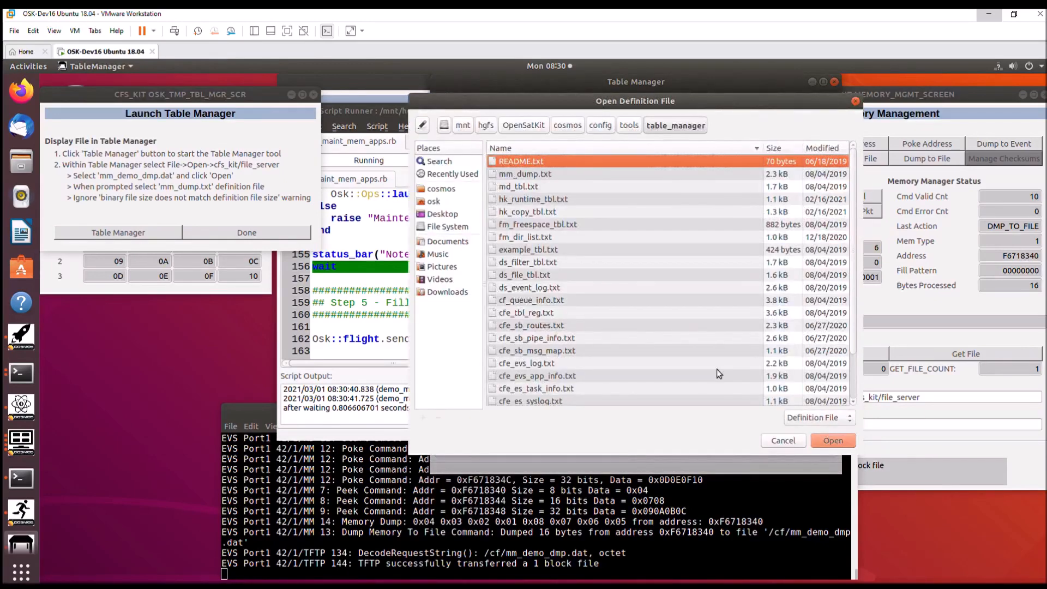
click(542, 170)
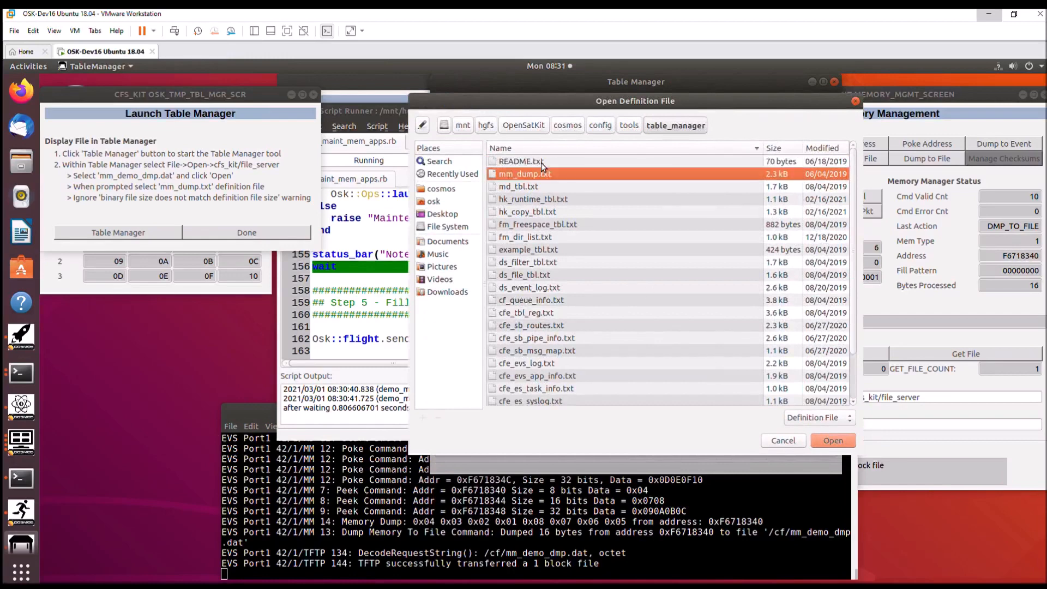
click(824, 436)
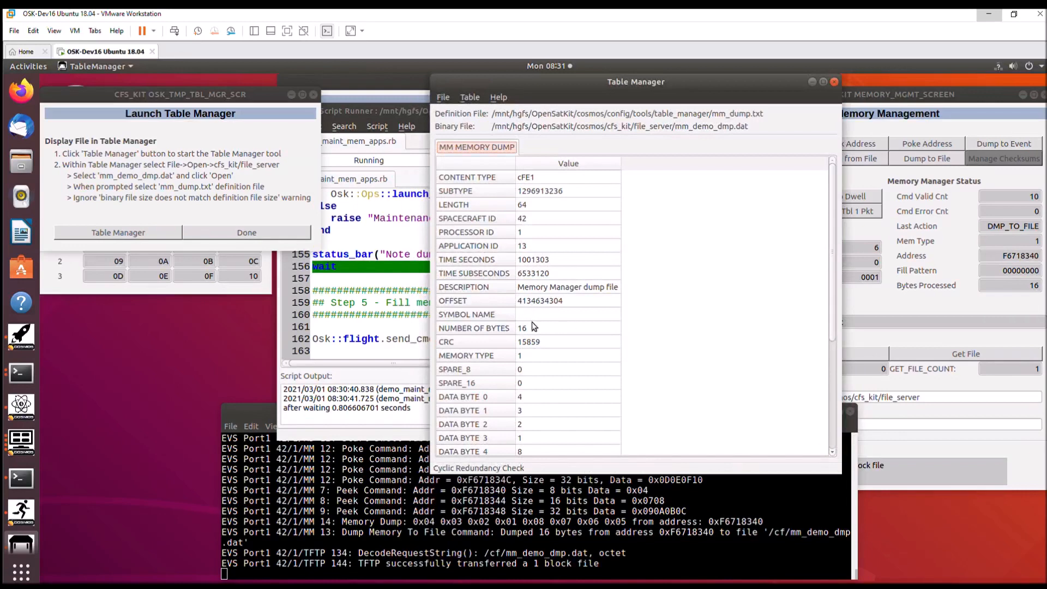
Review the header fields and data bytes of the memory dump, and close Table Manager and its launch screen.
scroll(681, 319, down, 3)
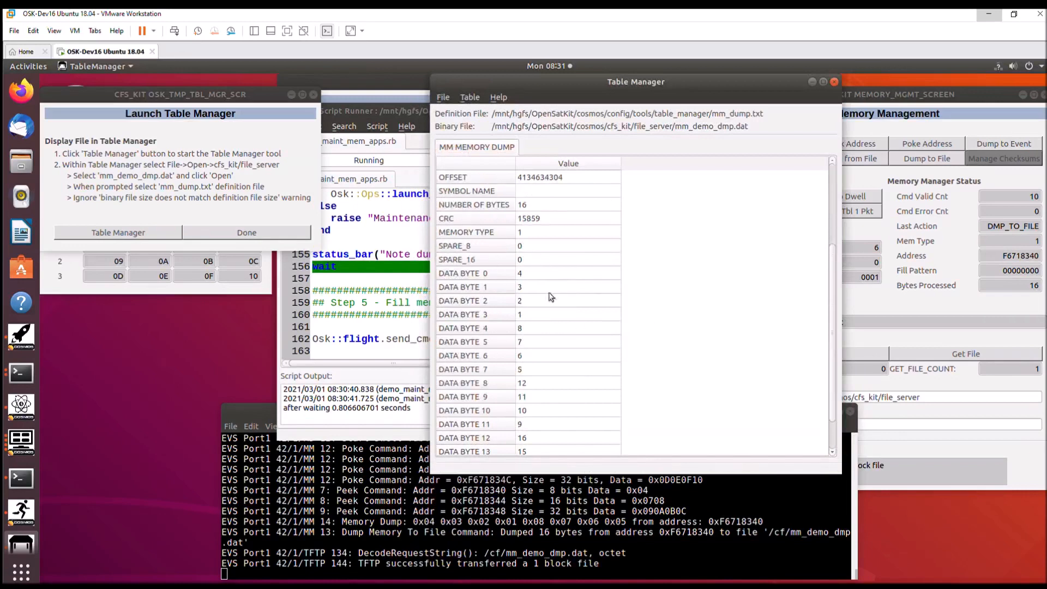
scroll(527, 322, down, 1)
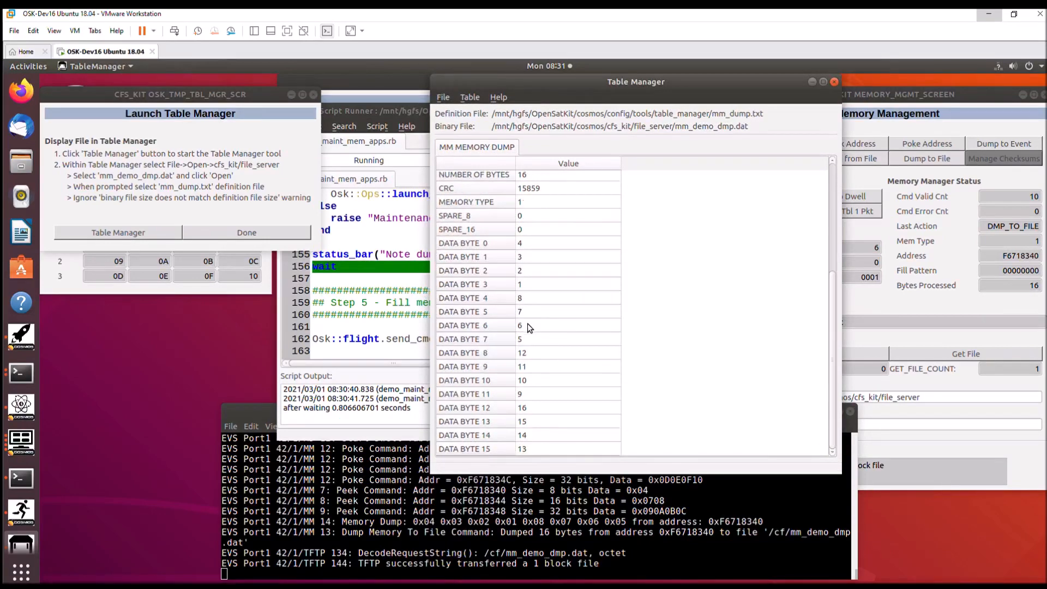
scroll(525, 299, up, 4)
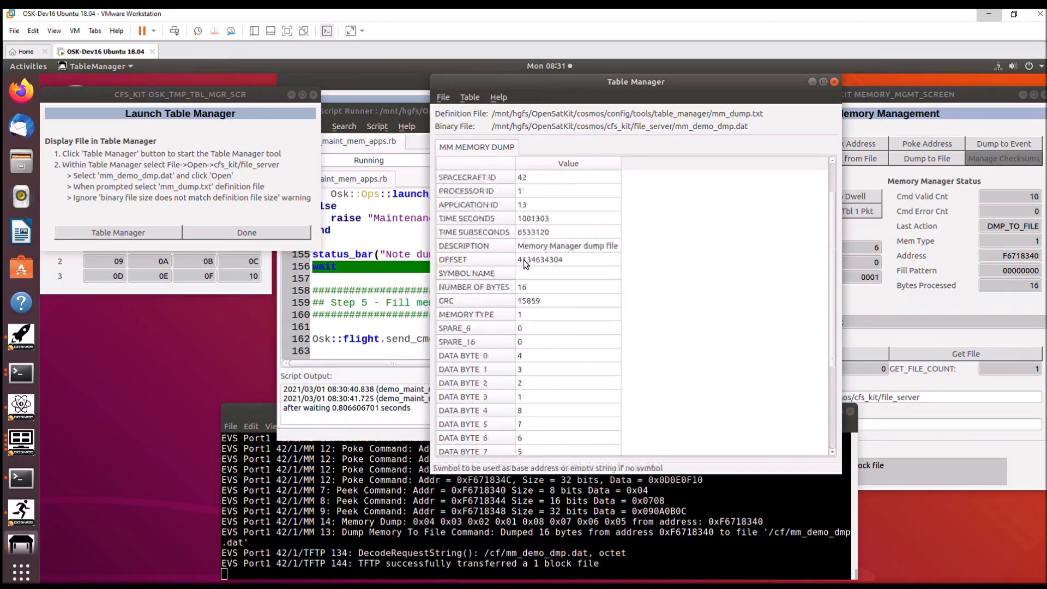
click(834, 82)
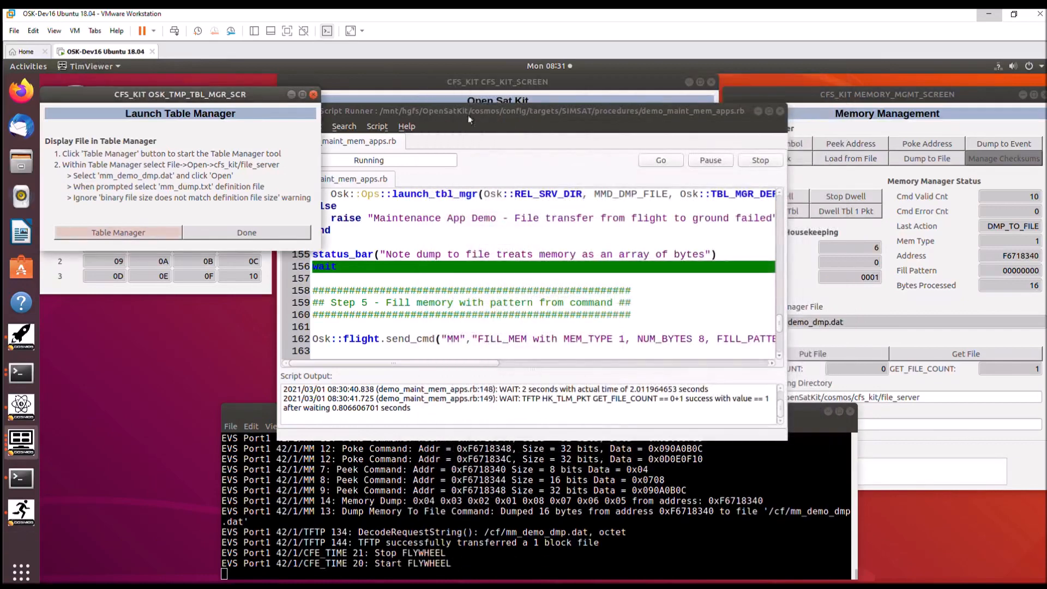
click(247, 232)
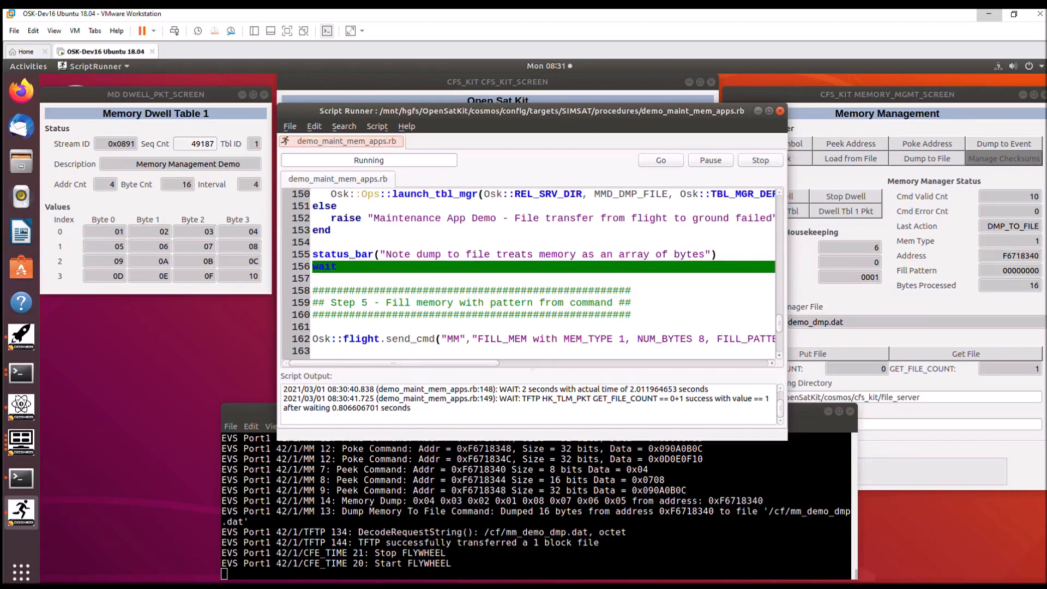
Continue the script to fill 8 bytes of memory with pattern 0xA0 and reload memory from /cf/mm_demo_dmp.dat.
click(662, 159)
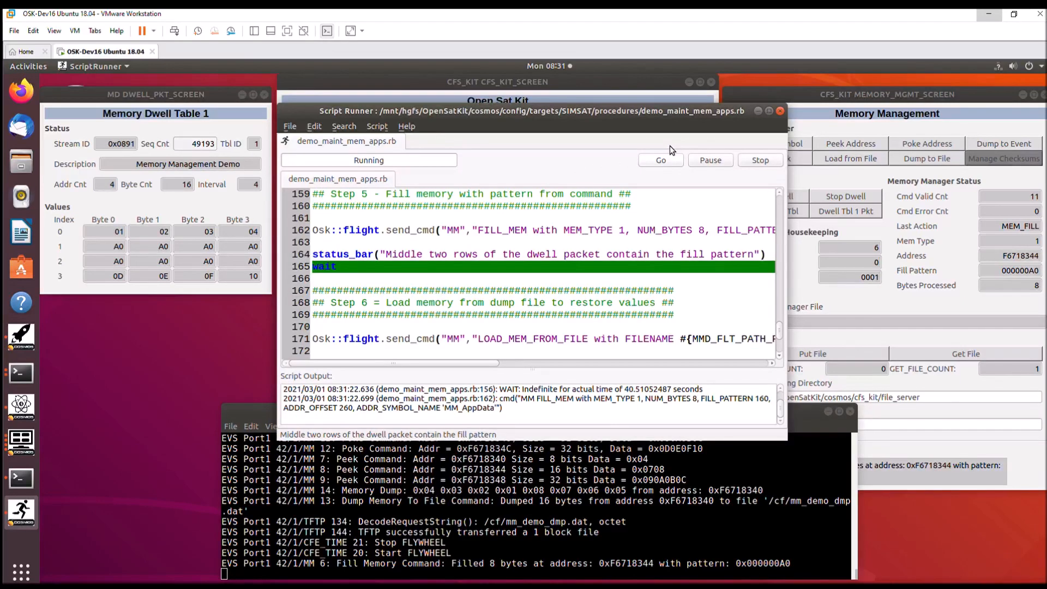
click(664, 159)
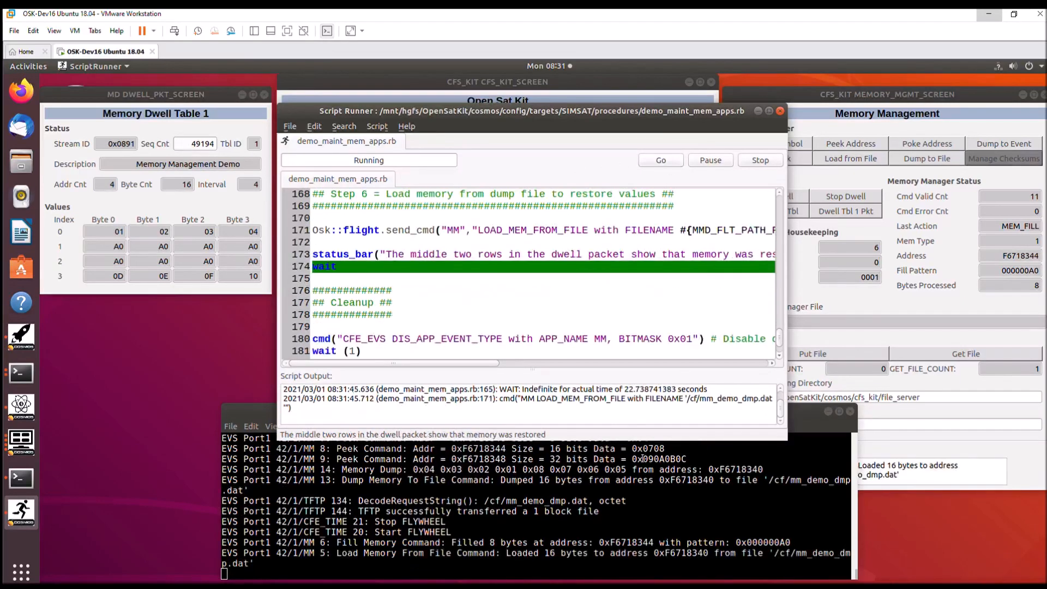